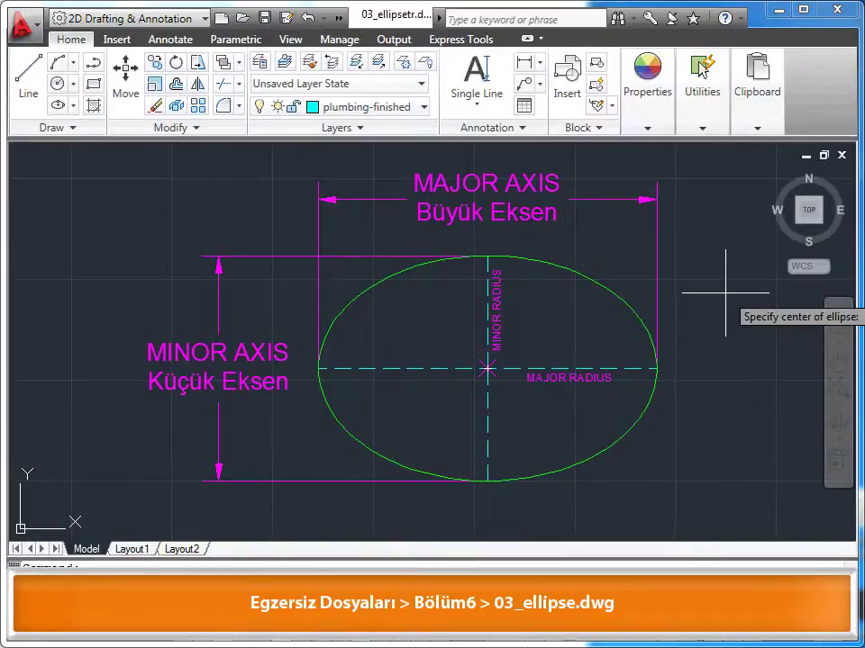
# - Cancel the pending Ellipse command, leaving the major/minor axis diagram on screen
pyautogui.press('Escape')
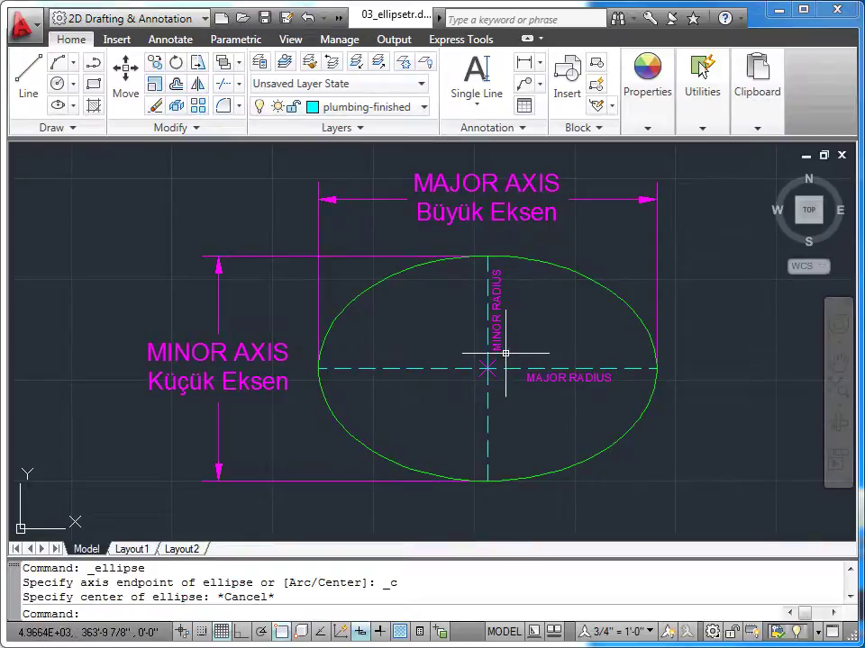
# - Pan to frame the 24×14 and 15×8 example ellipses and start a centre-based ellipse
pyautogui.moveTo(729, 359)
pyautogui.mouseDown(button='middle')
pyautogui.moveTo(299, 353)
pyautogui.moveTo(306, 328)
pyautogui.moveTo(91, 260)
pyautogui.mouseUp(button='middle')
pyautogui.moveTo(506, 437)
pyautogui.mouseDown(button='middle')
pyautogui.moveTo(438, 432)
pyautogui.moveTo(446, 444)
pyautogui.mouseUp(button='middle')
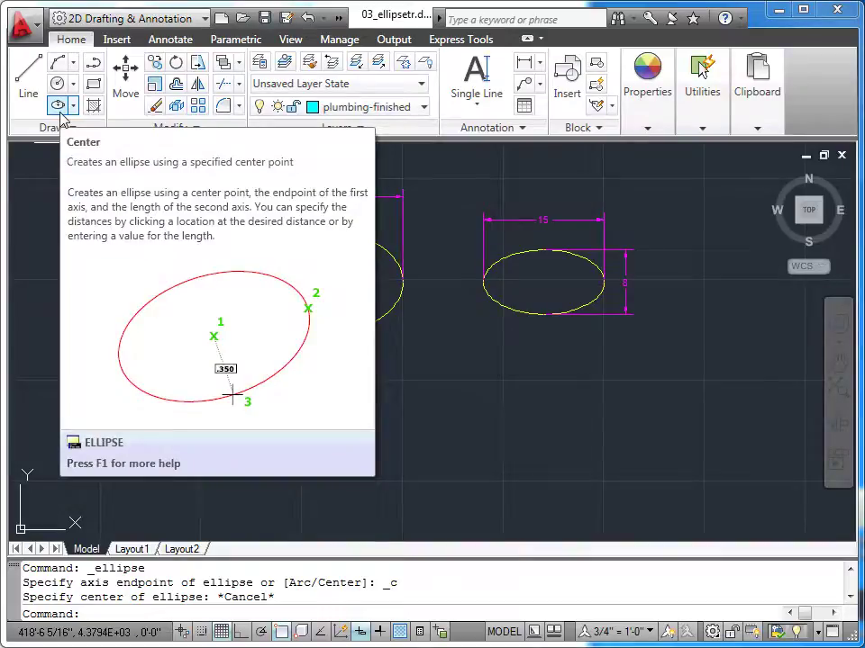
pyautogui.click(59, 107)
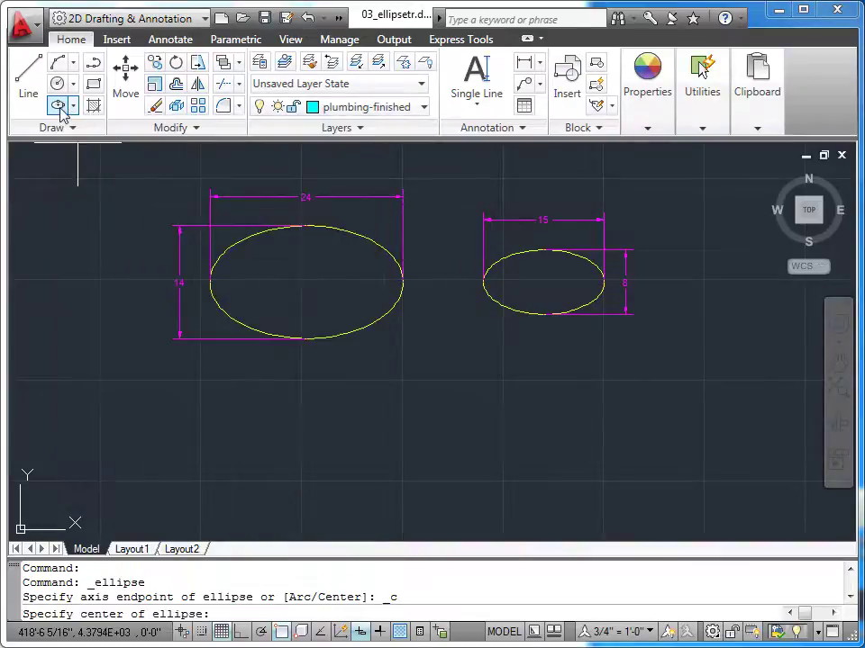
# - Draw an ellipse centred below the 24×14 example, with Ortho on and half-axes 12 and 7
pyautogui.click(303, 429)
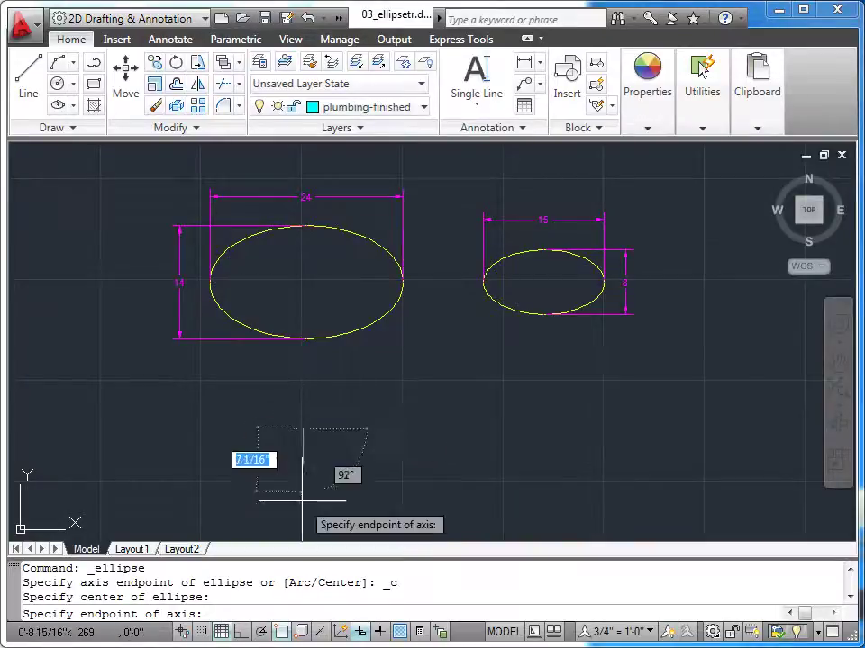
pyautogui.click(245, 632)
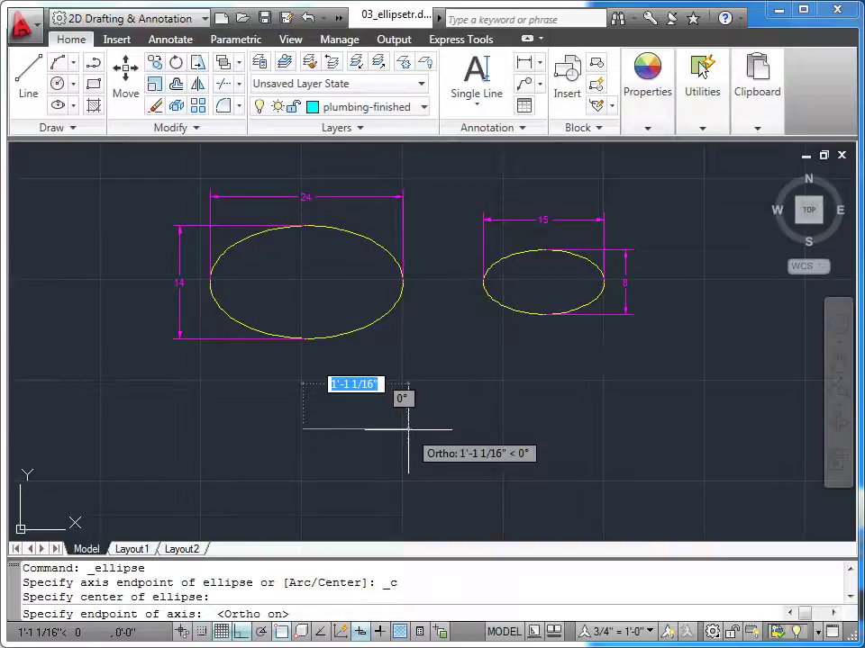
pyautogui.write('12')
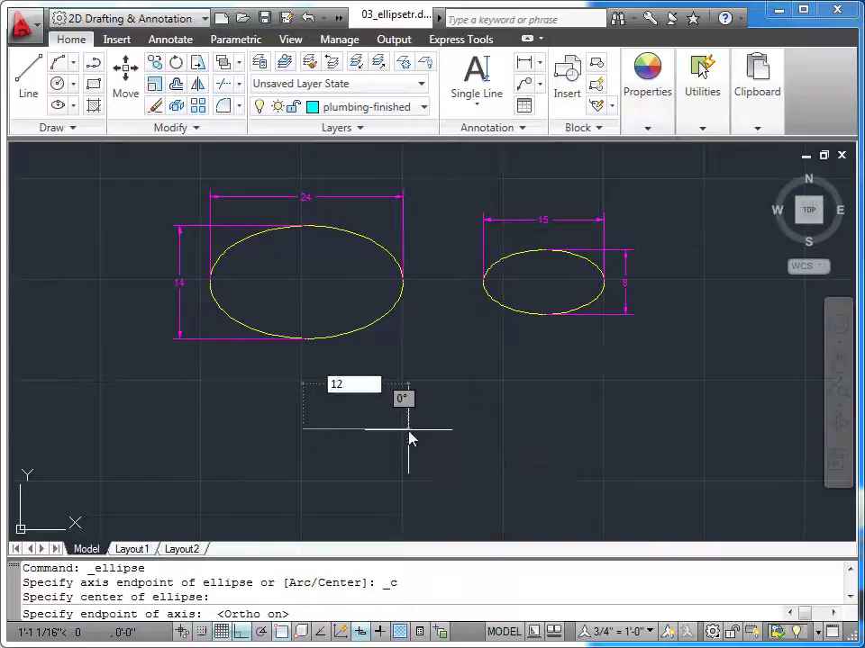
pyautogui.press('Return')
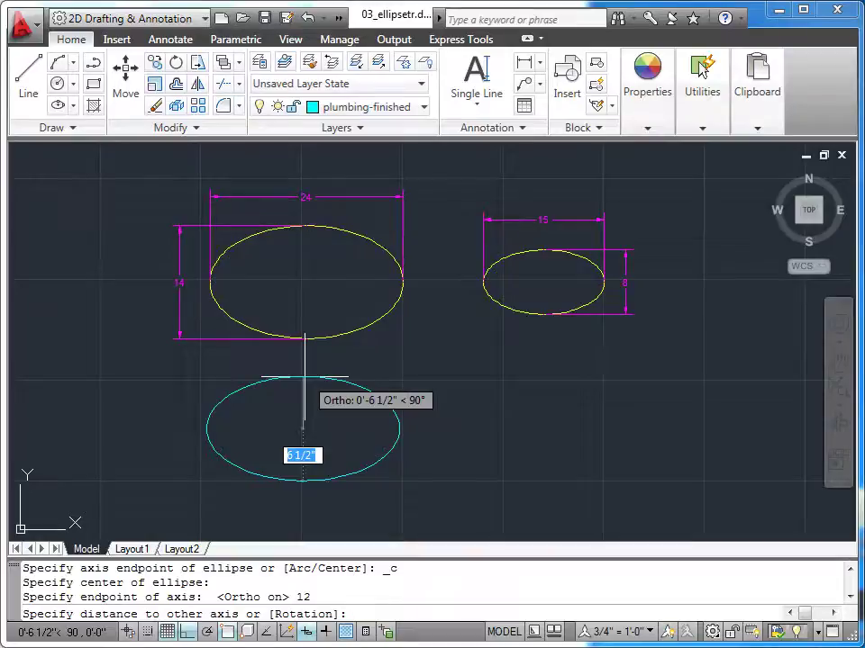
pyautogui.write('7.')
pyautogui.press('Return')
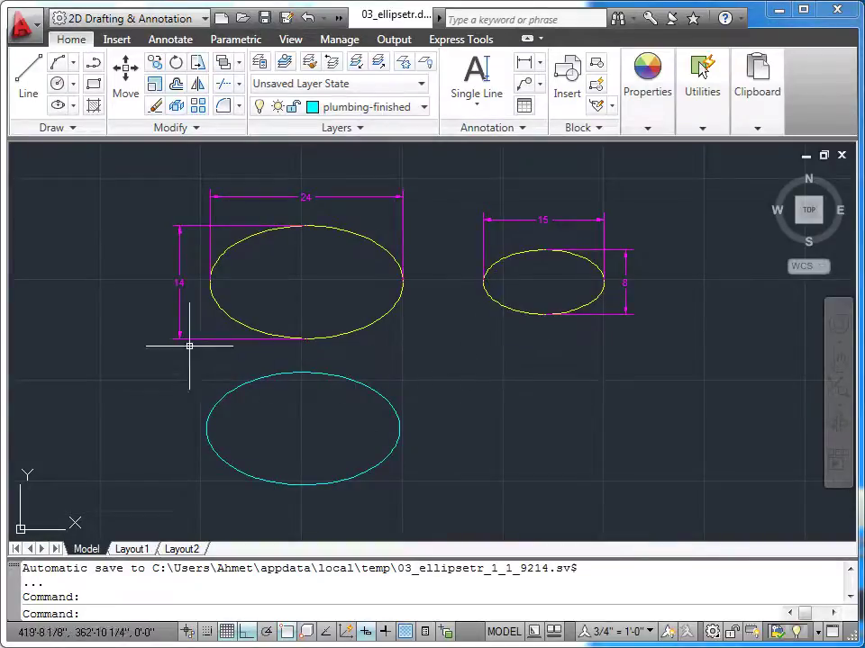
# - Draw an axis-endpoint ellipse below the 15×8 example with axis length 15 and half-axis 4
pyautogui.click(74, 107)
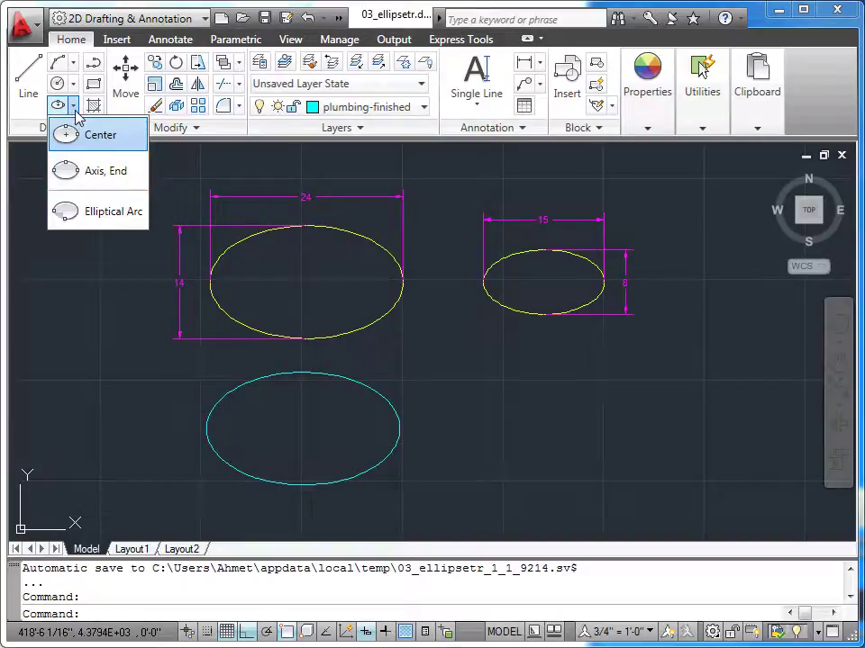
pyautogui.click(94, 168)
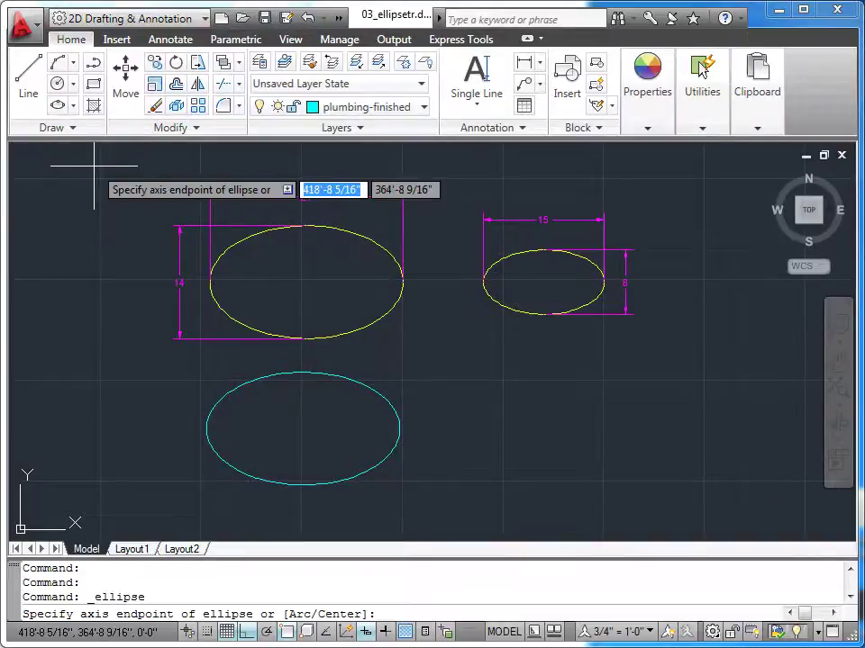
pyautogui.click(492, 421)
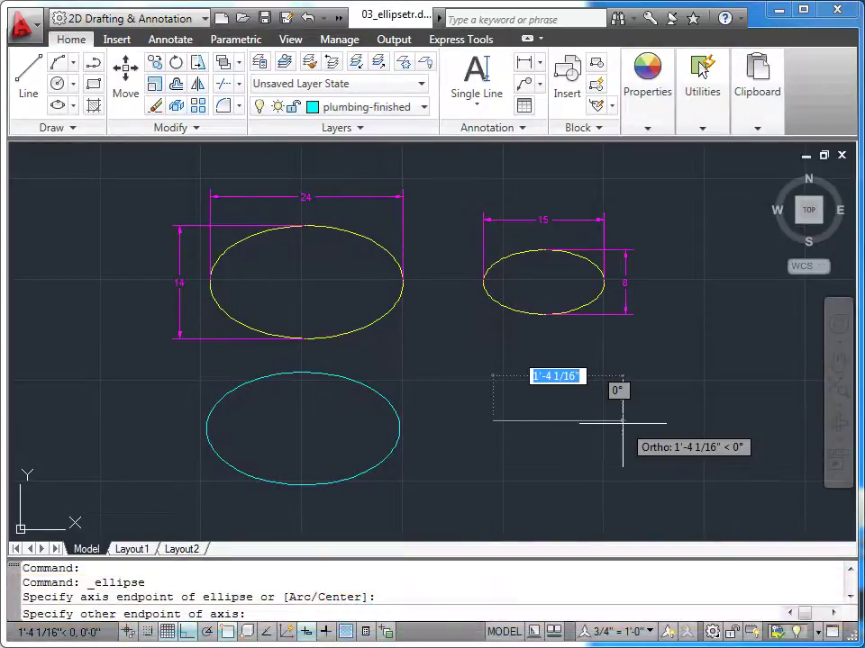
pyautogui.write('15')
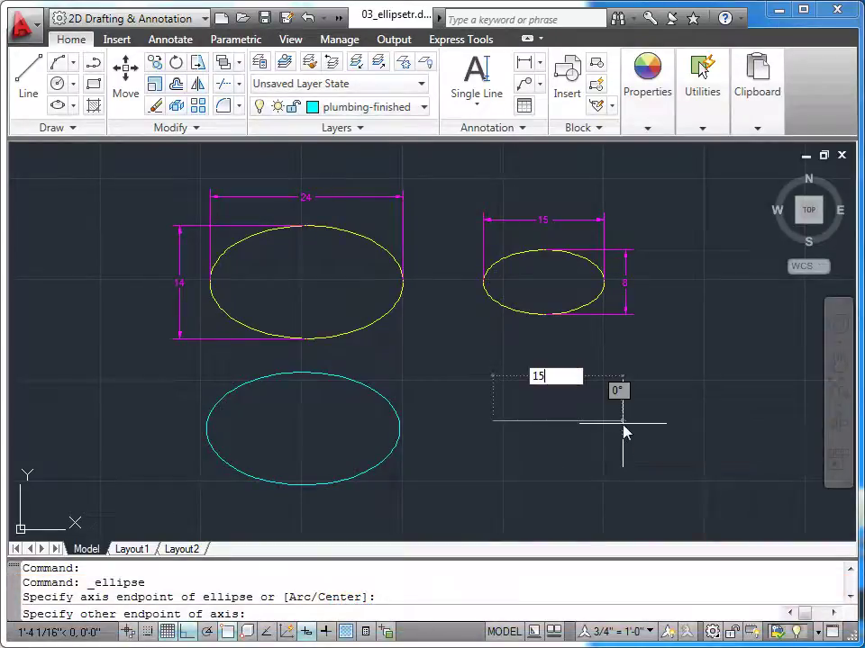
pyautogui.press('Return')
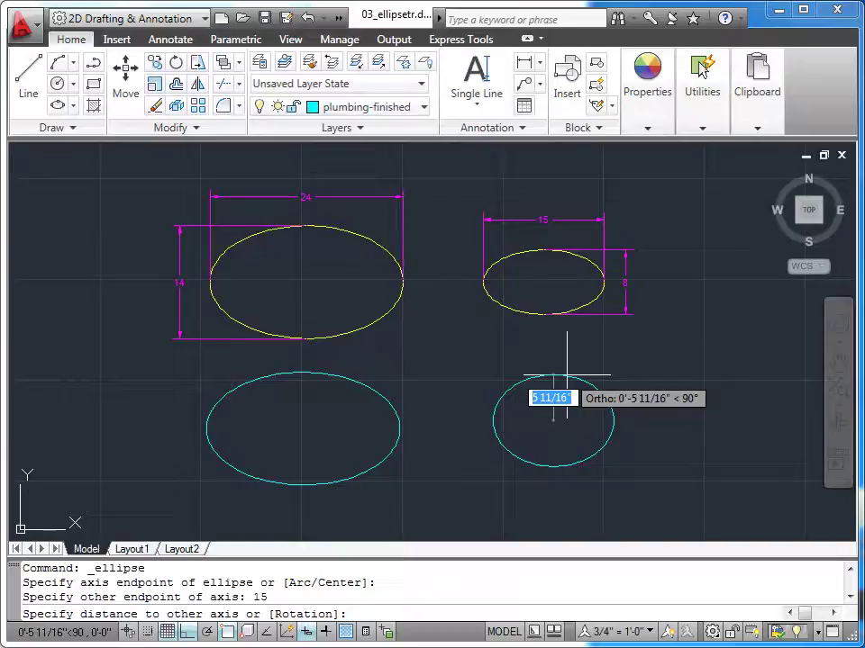
pyautogui.write('8')
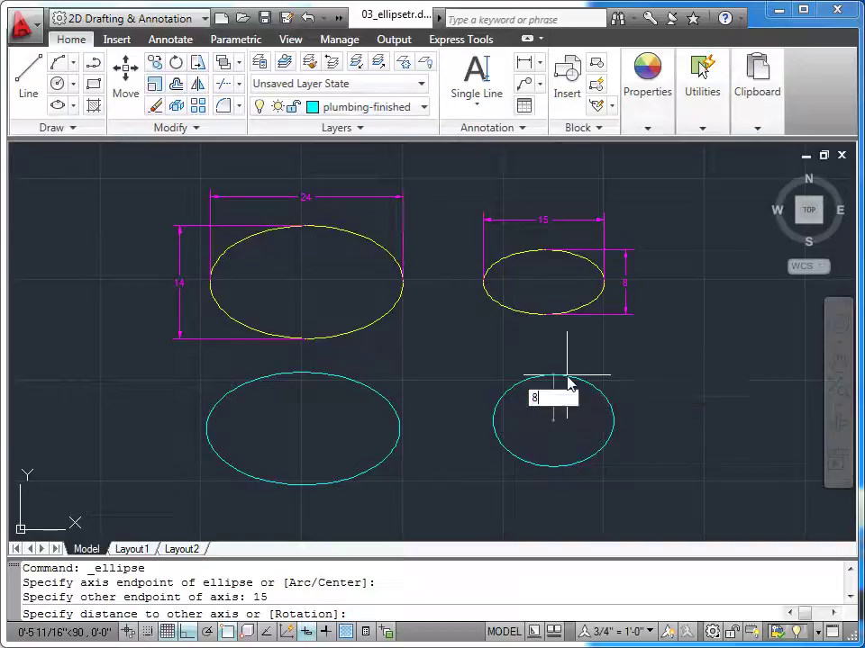
pyautogui.press('BackSpace')
pyautogui.write('4')
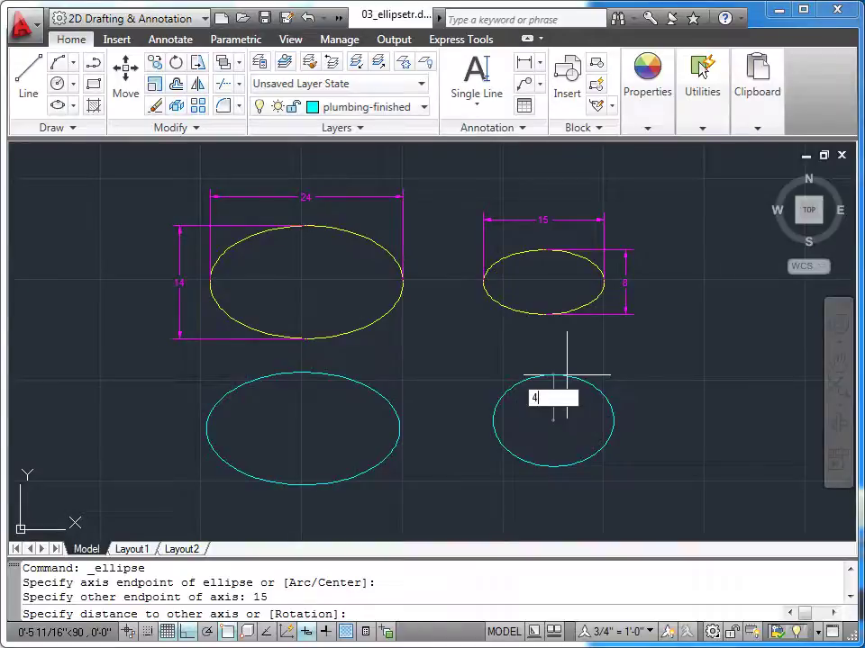
pyautogui.press('Return')
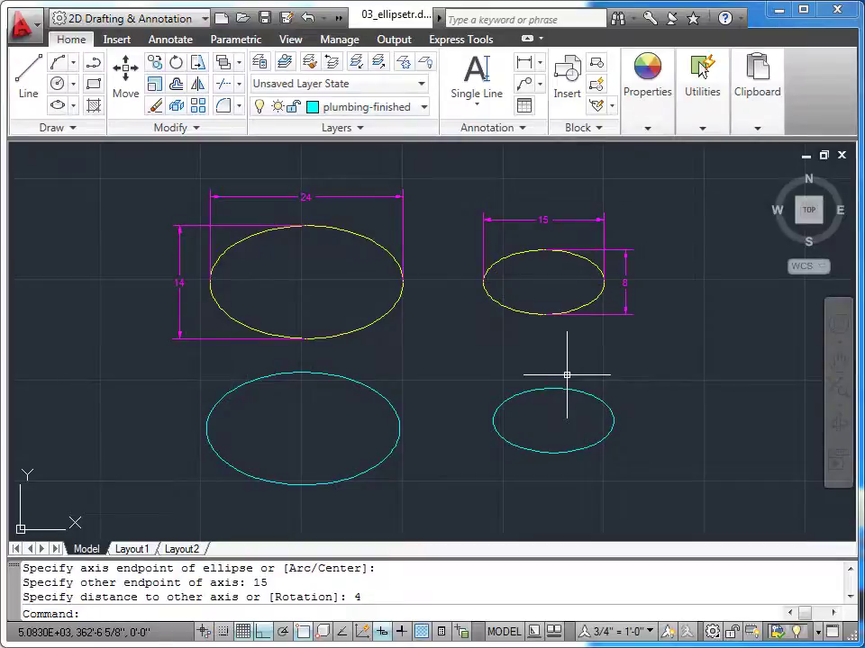
# - Zoom out across the house plan, then zoom in on the bathroom vanity sink
pyautogui.scroll(-4, 569, 369)
pyautogui.scroll(-2, 611, 368)
pyautogui.moveTo(636, 366)
pyautogui.mouseDown(button='middle')
pyautogui.moveTo(463, 367)
pyautogui.moveTo(271, 338)
pyautogui.moveTo(349, 342)
pyautogui.mouseUp(button='middle')
pyautogui.scroll(-2, 270, 338)
pyautogui.moveTo(659, 431); pyautogui.dragTo(401, 353, button='middle')
pyautogui.moveTo(610, 440); pyautogui.dragTo(405, 382, button='middle')
pyautogui.scroll(-4, 401, 372)
pyautogui.moveTo(603, 414)
pyautogui.mouseDown(button='middle')
pyautogui.moveTo(554, 419)
pyautogui.moveTo(424, 460)
pyautogui.moveTo(499, 504)
pyautogui.mouseUp(button='middle')
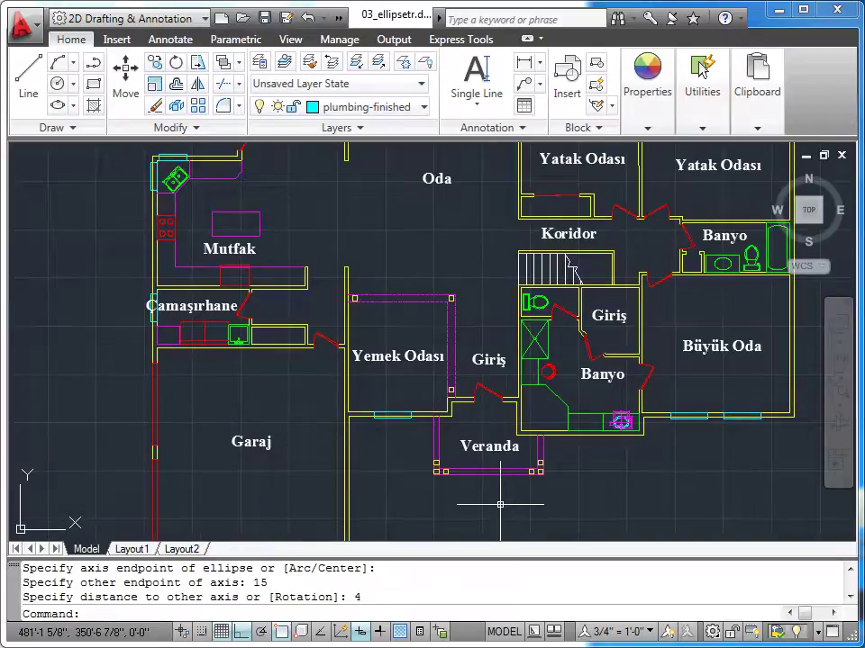
pyautogui.scroll(6, 597, 424)
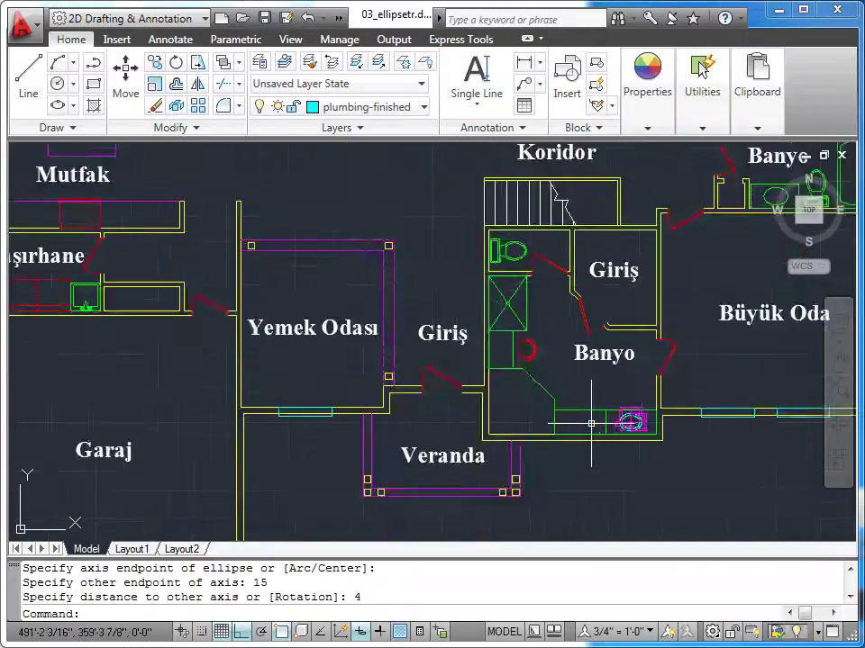
pyautogui.moveTo(589, 421)
pyautogui.mouseDown(button='middle')
pyautogui.moveTo(328, 304)
pyautogui.moveTo(360, 339)
pyautogui.mouseUp(button='middle')
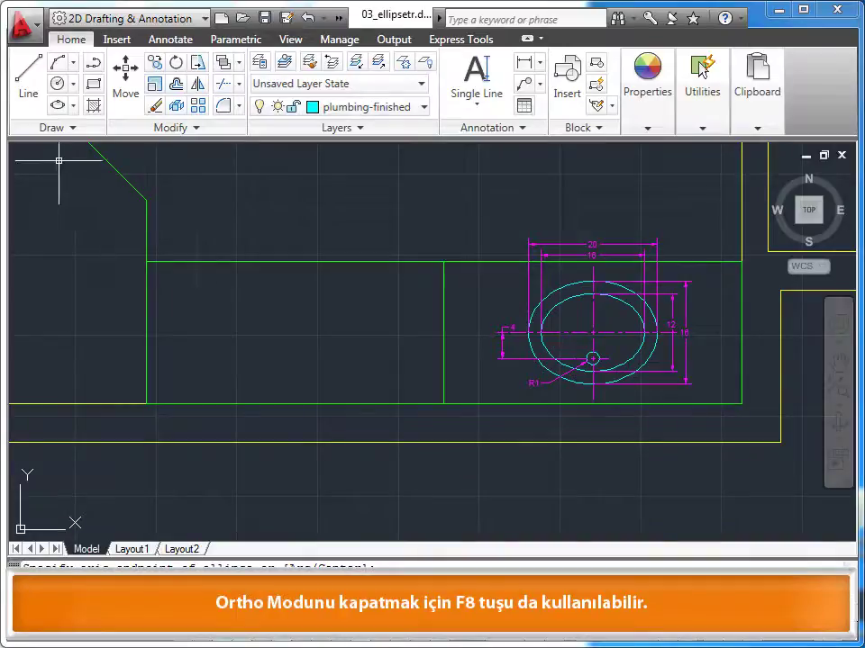
# - With Ortho off, draw a diagonal line across the counter box, top-right corner to bottom-left
pyautogui.click(28, 94)
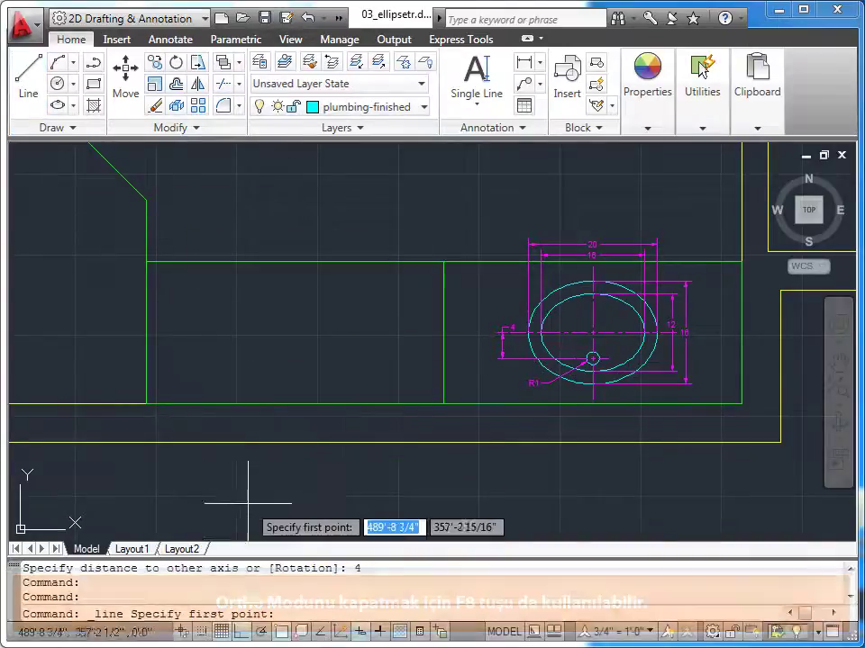
pyautogui.click(241, 632)
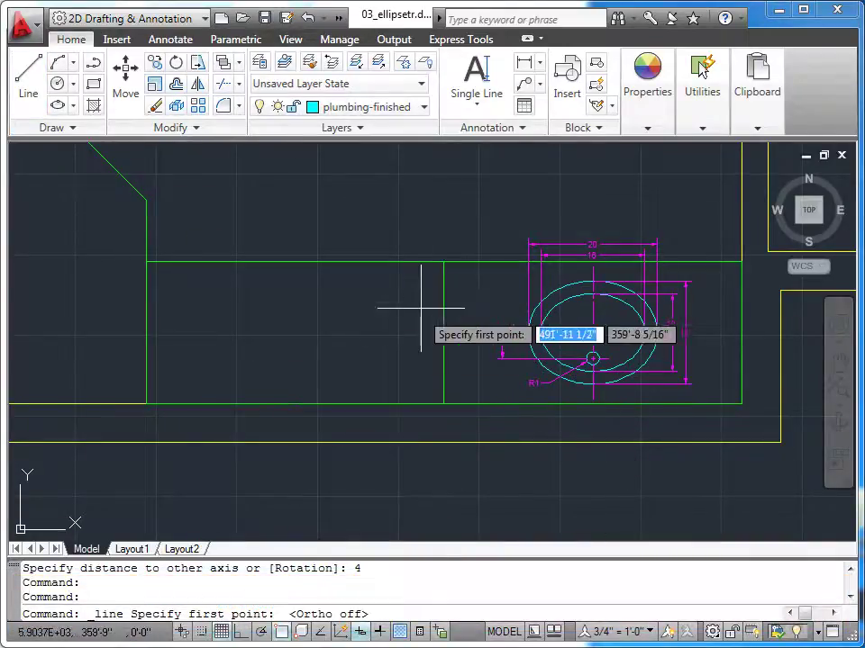
pyautogui.click(443, 261)
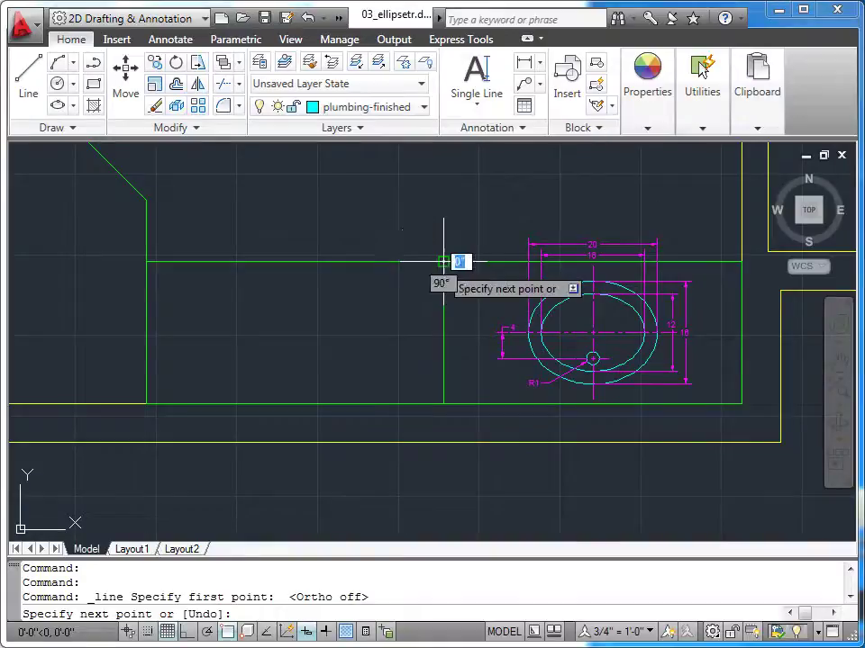
pyautogui.click(145, 402)
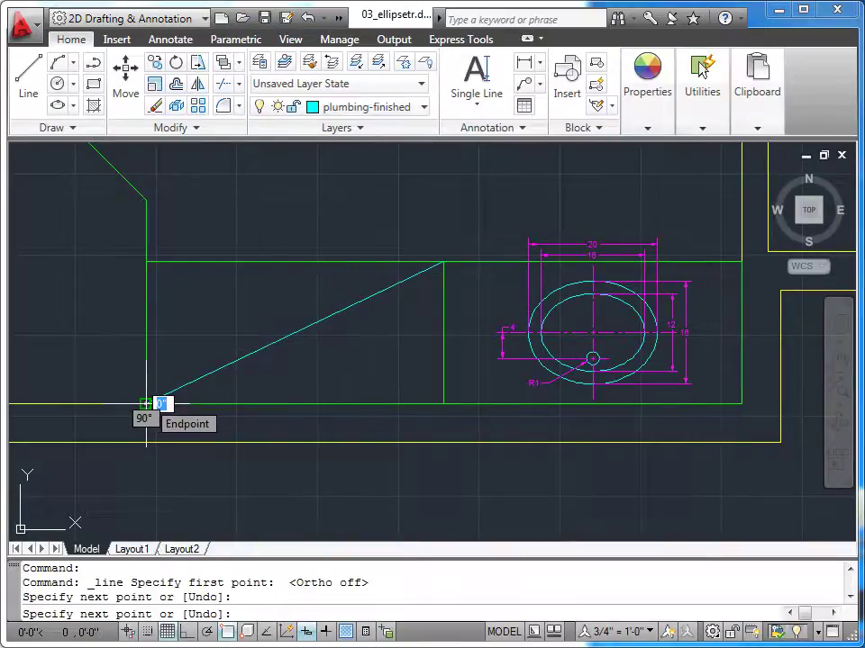
pyautogui.press('Escape')
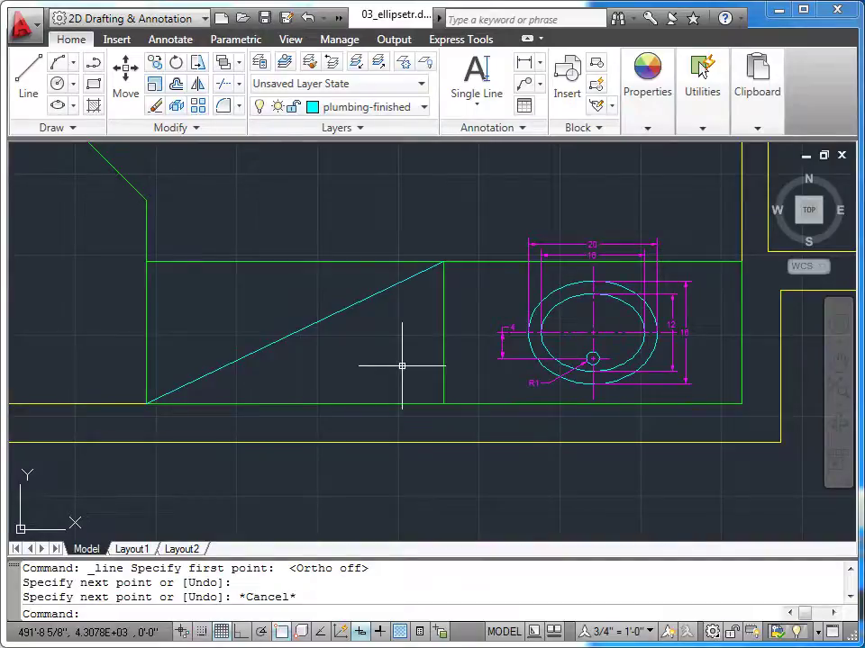
pyautogui.click(74, 105)
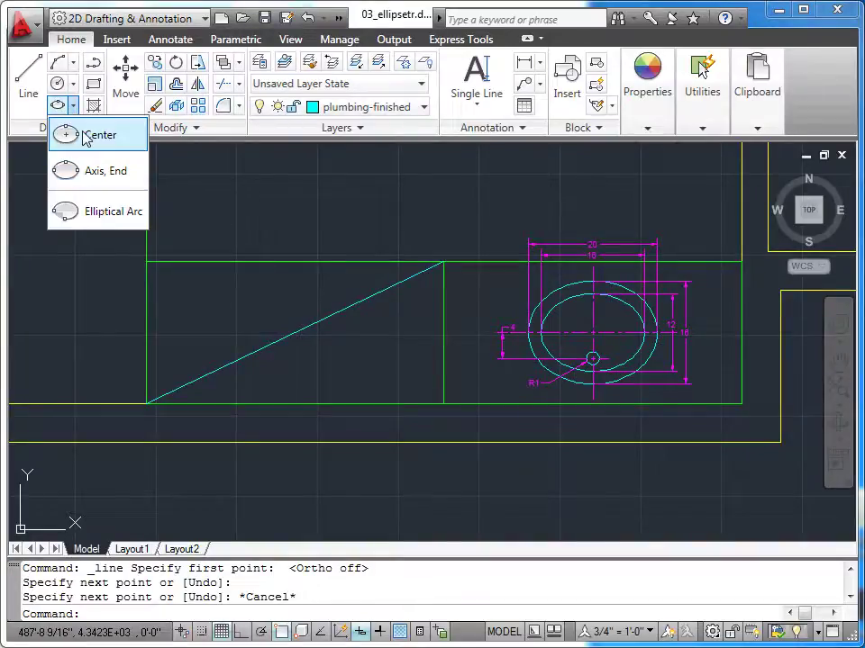
# - Draw an ellipse centred at the diagonal's midpoint, with Ortho on and half-axes 10 and 8
pyautogui.click(86, 135)
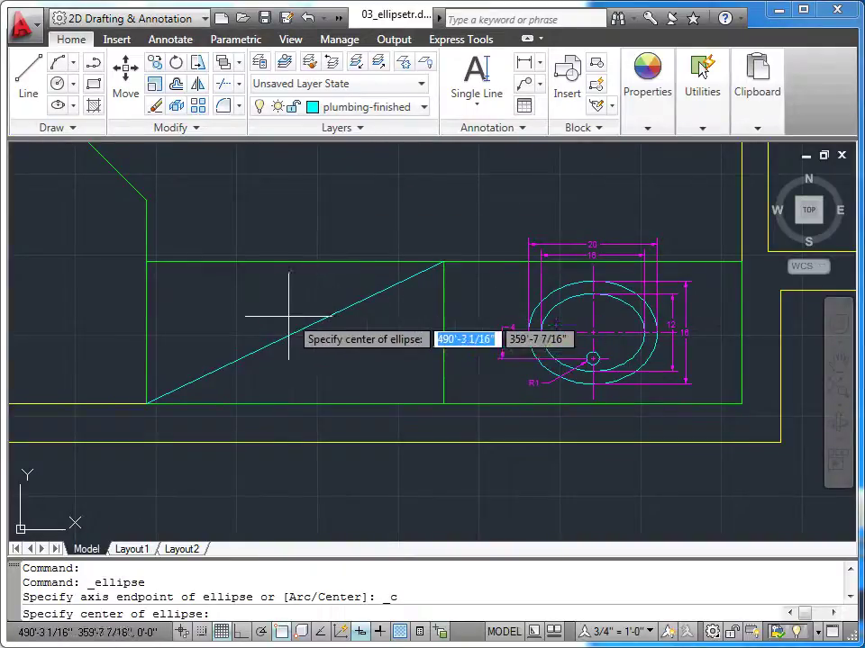
pyautogui.keyDown('shift'); pyautogui.rightClick(327, 195); pyautogui.keyUp('shift')
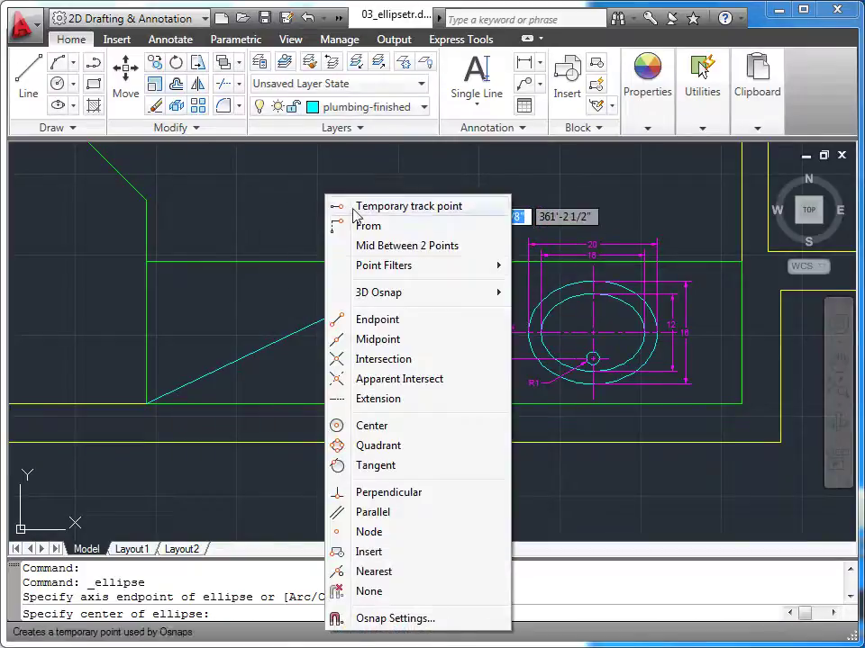
pyautogui.click(385, 340)
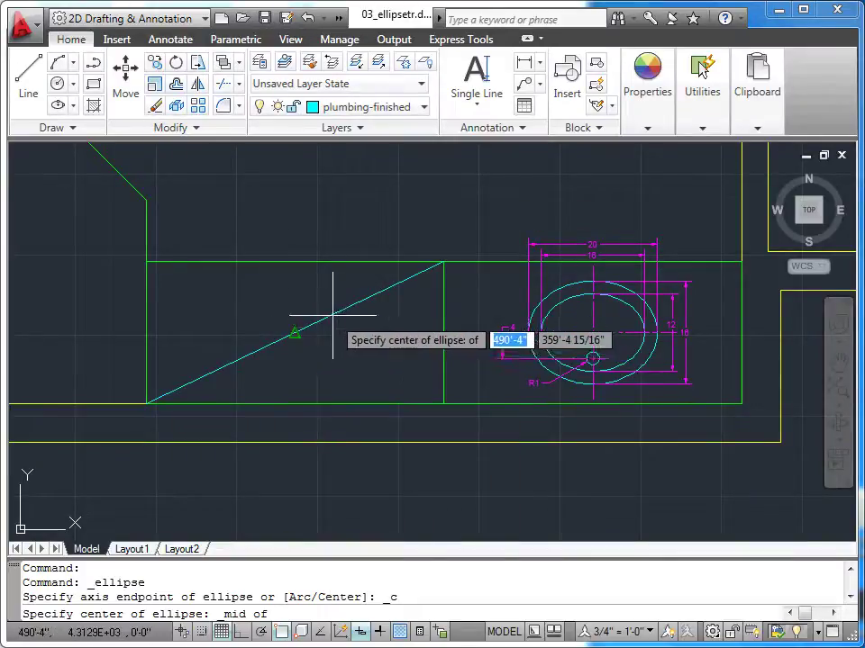
pyautogui.click(337, 320)
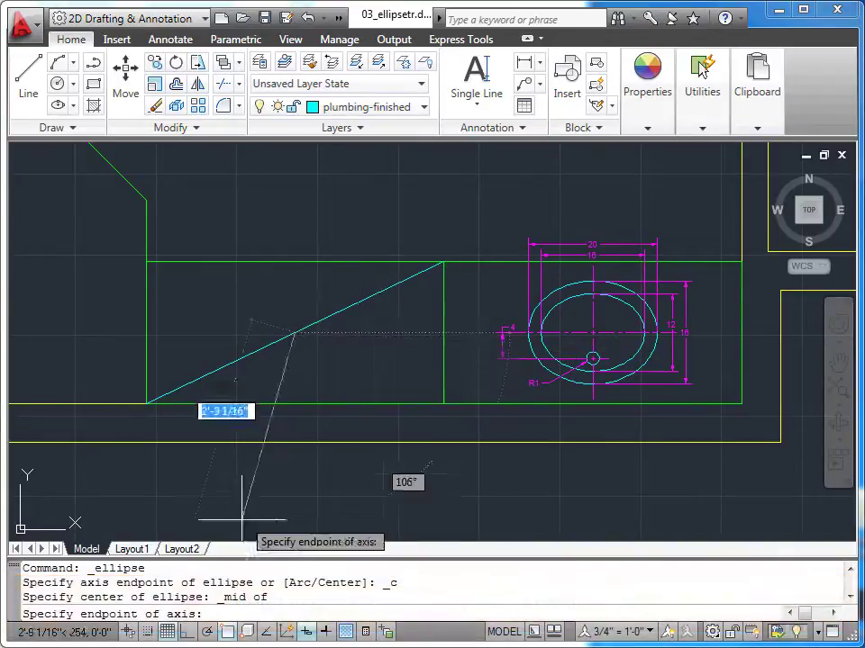
pyautogui.click(191, 633)
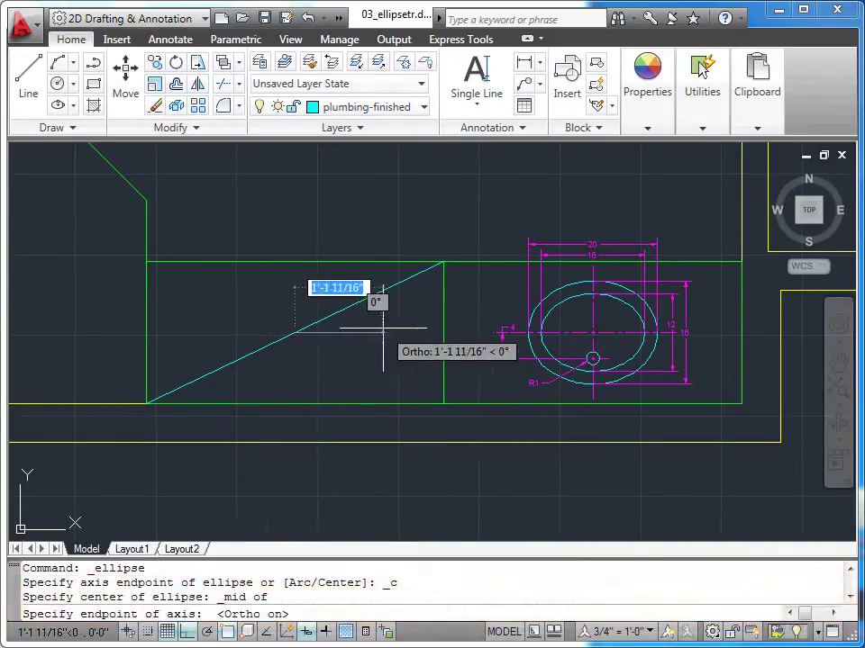
pyautogui.write('10')
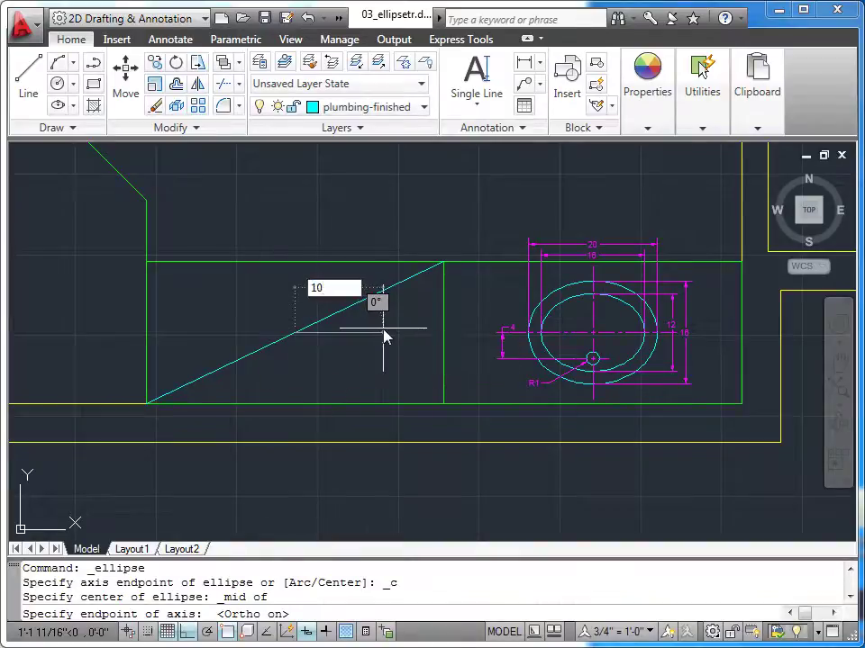
pyautogui.press('Return')
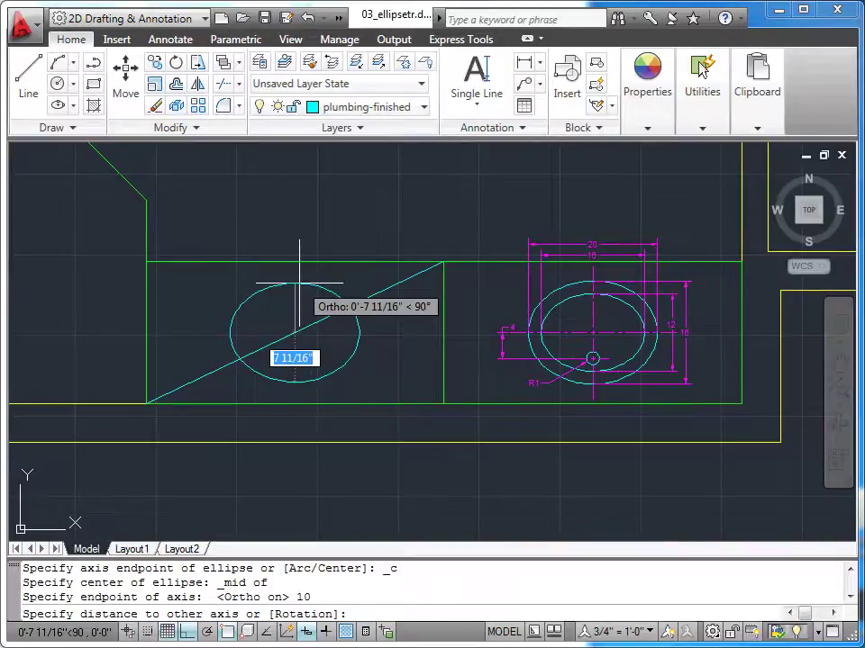
pyautogui.write('8')
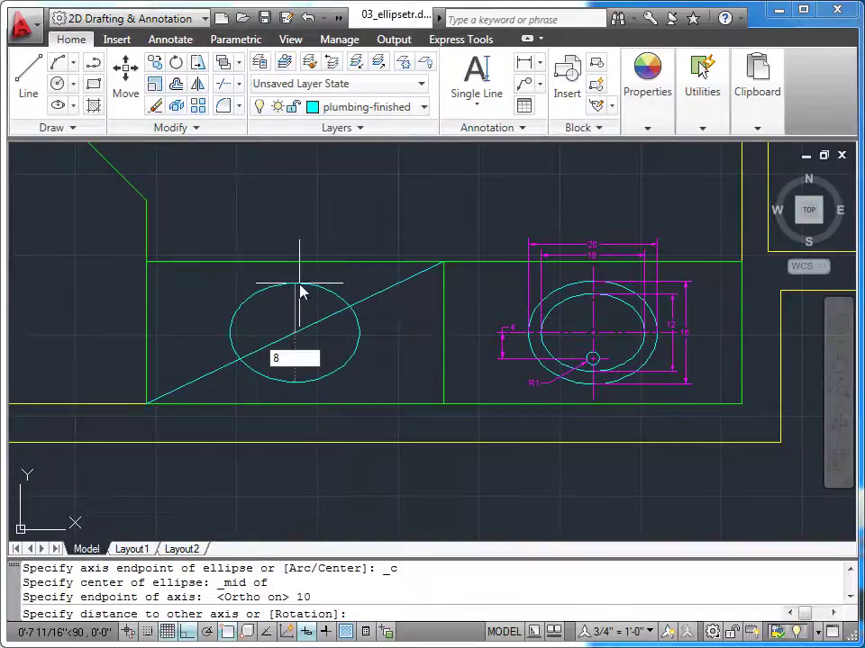
pyautogui.press('Return')
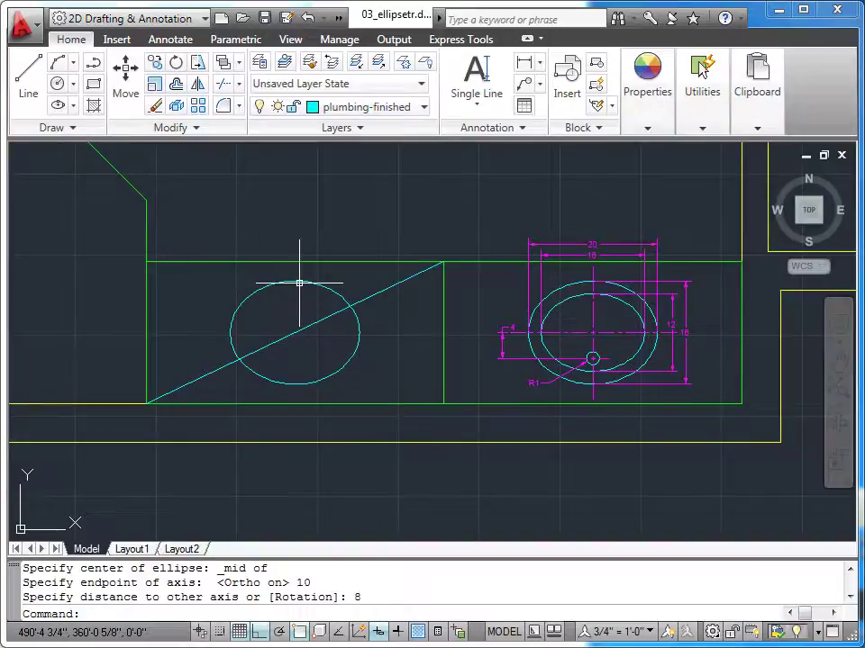
# - Erase the diagonal guide line and start another centre-based ellipse
pyautogui.click(384, 292)
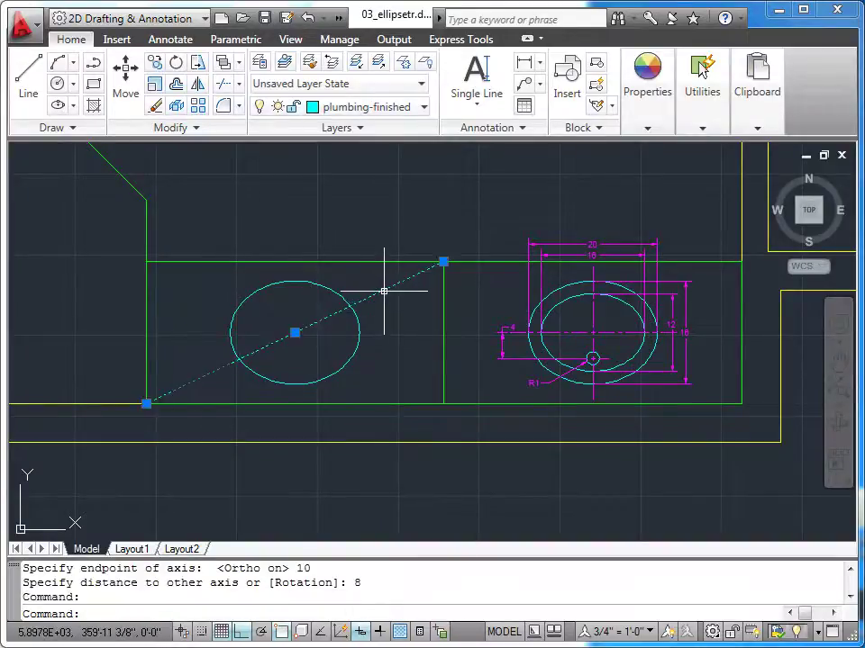
pyautogui.press('Delete')
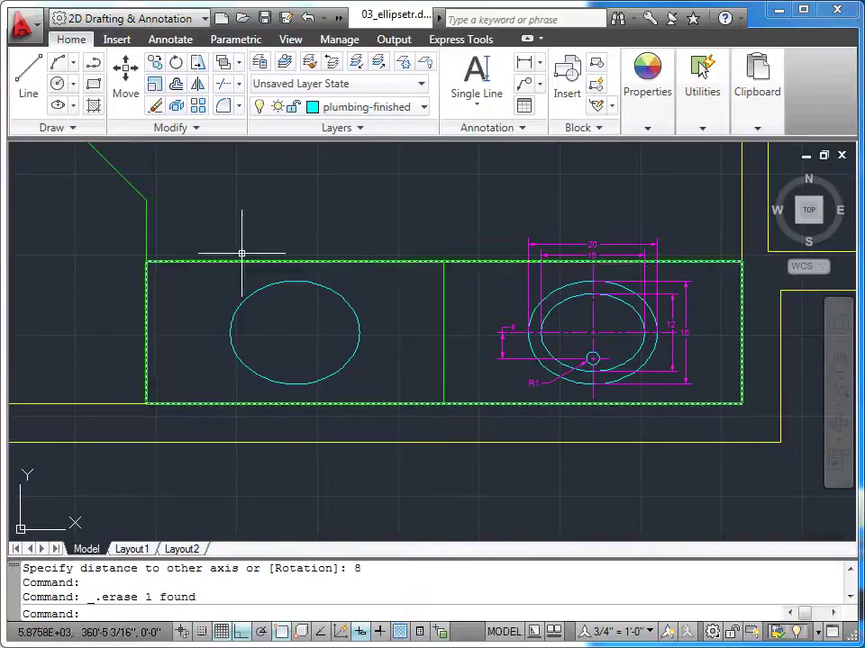
pyautogui.click(60, 107)
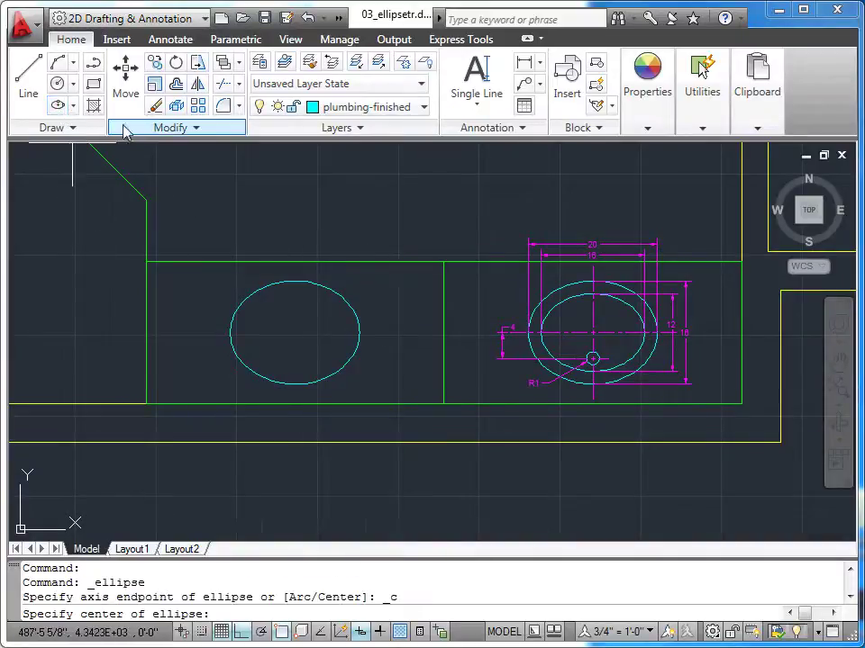
# - Draw an inner ellipse on the outer ellipse's centre with half-axes 8 and 6
pyautogui.click(344, 296)
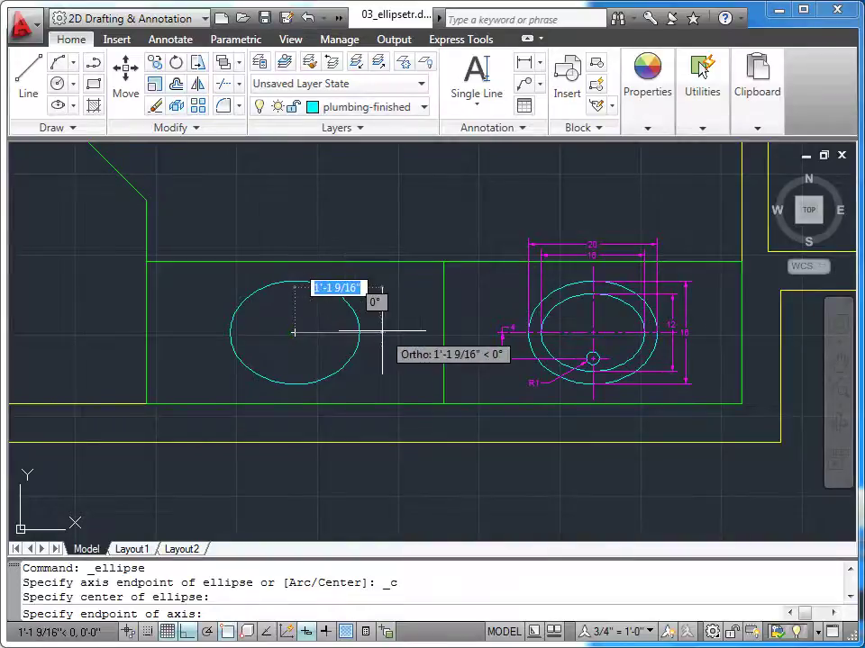
pyautogui.write('8')
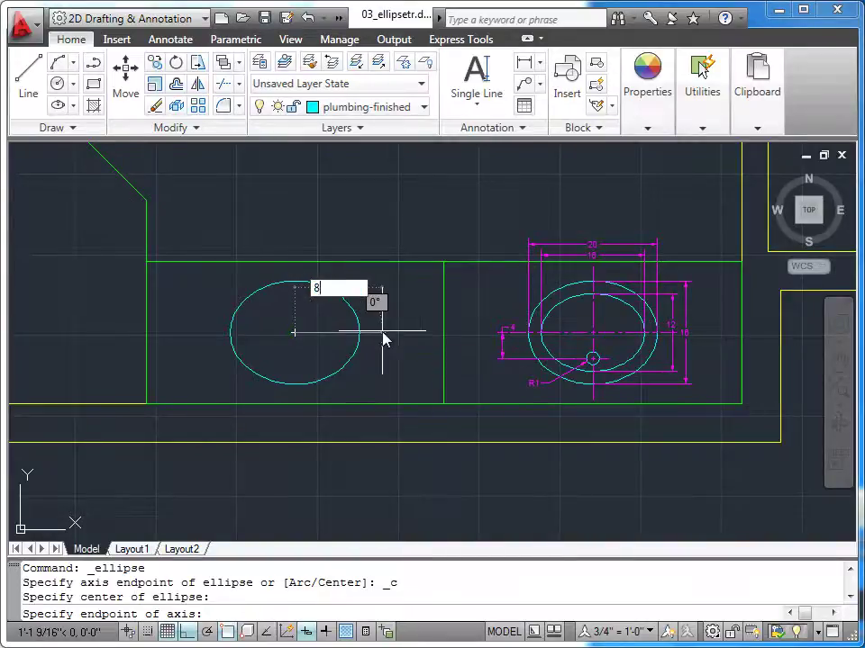
pyautogui.press('Return')
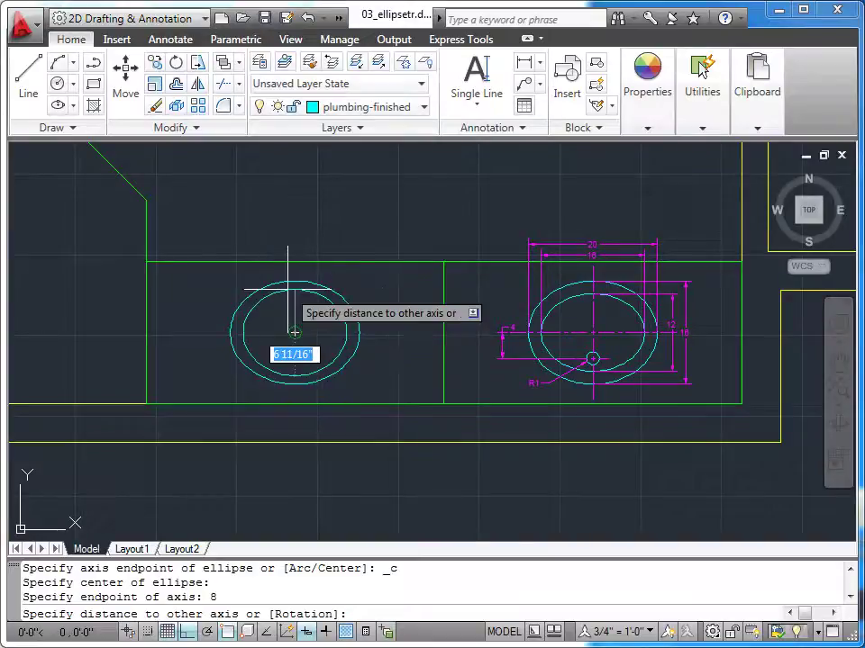
pyautogui.write('6')
pyautogui.press('Return')
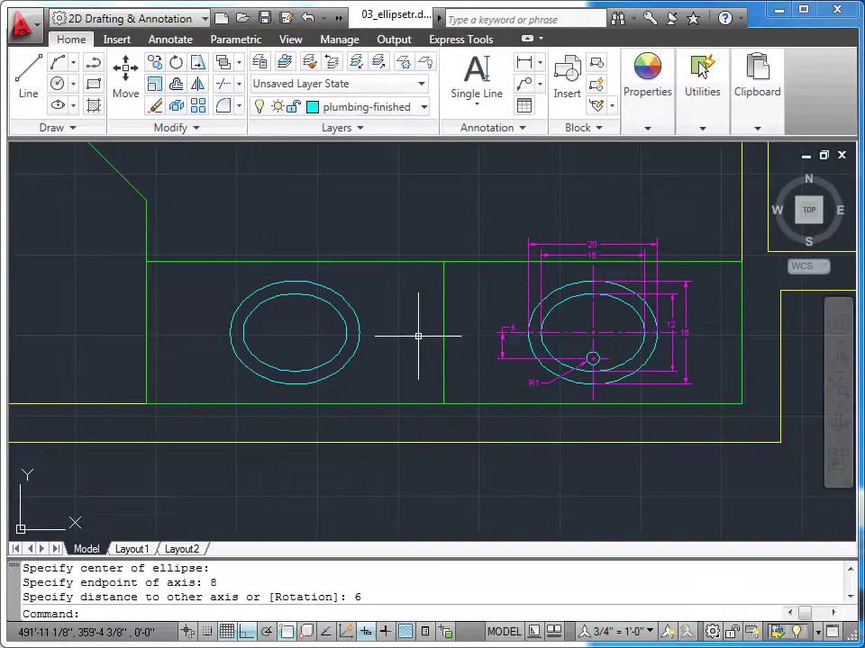
# - Draw a radius-1 drain circle, tracked 4 units below the ellipses' shared centre
pyautogui.click(58, 86)
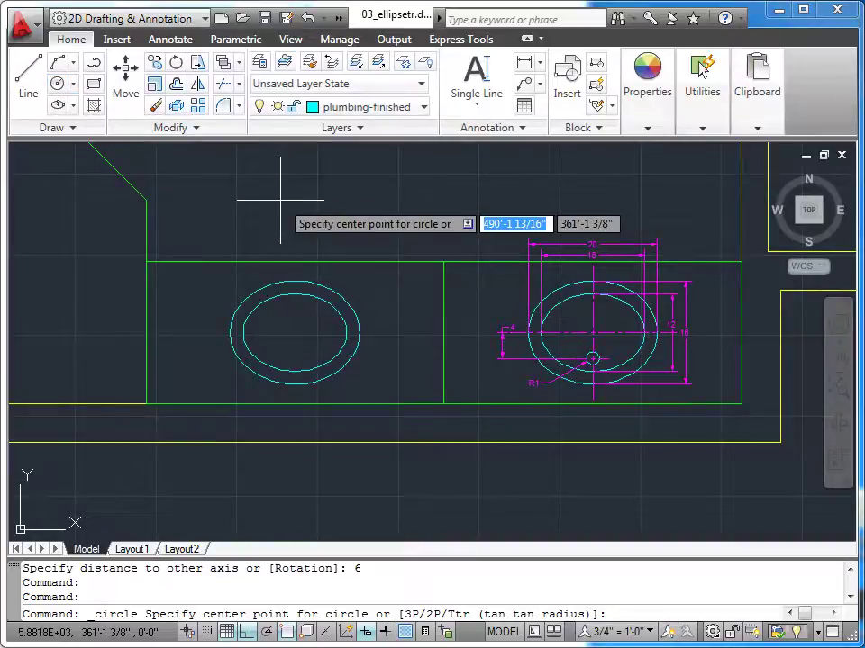
pyautogui.write('tk')
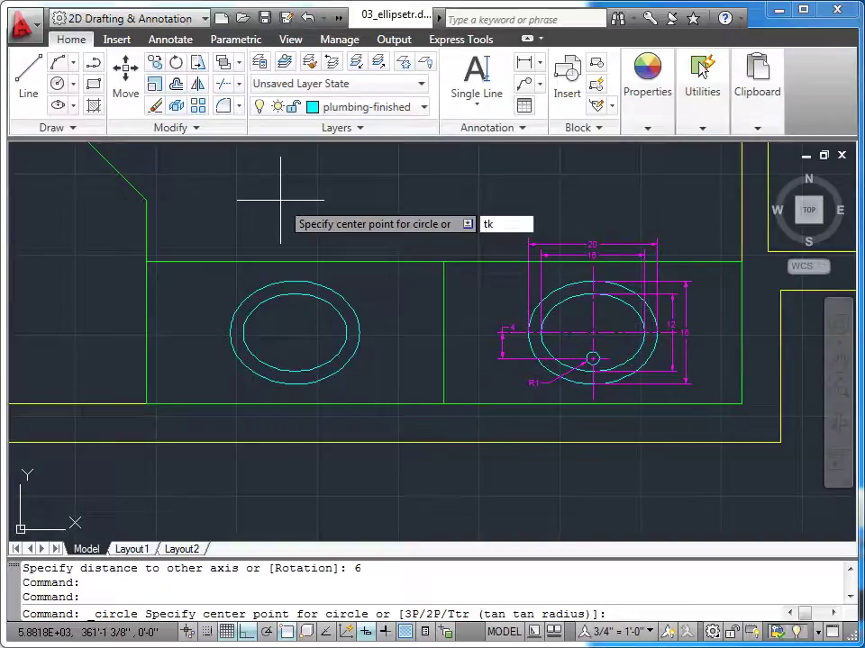
pyautogui.press('Return')
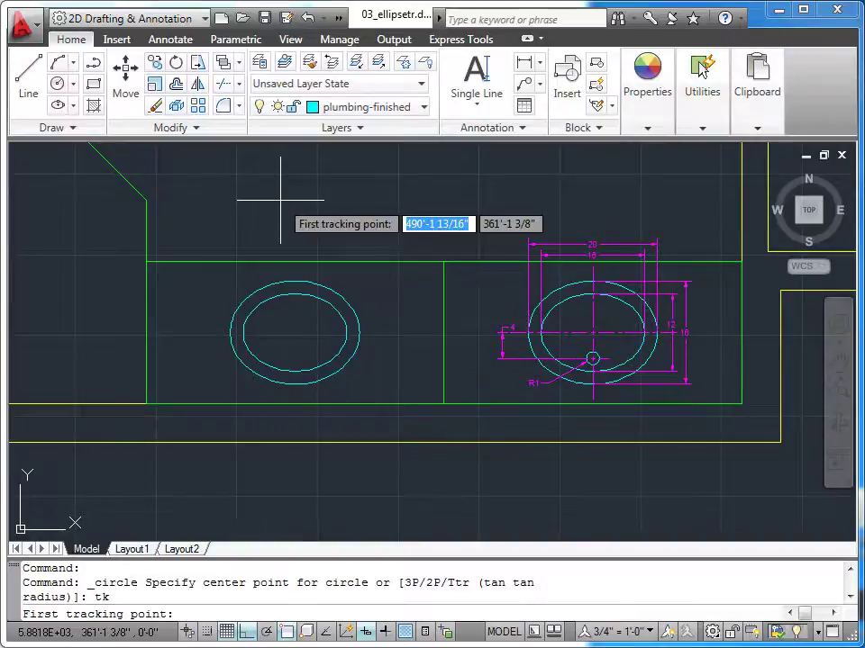
pyautogui.click(295, 333)
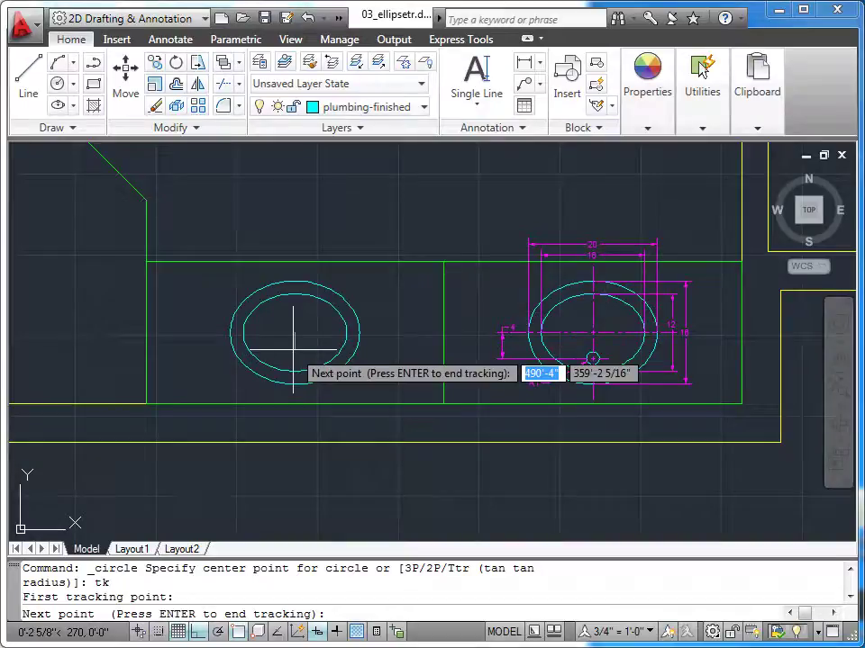
pyautogui.write('4')
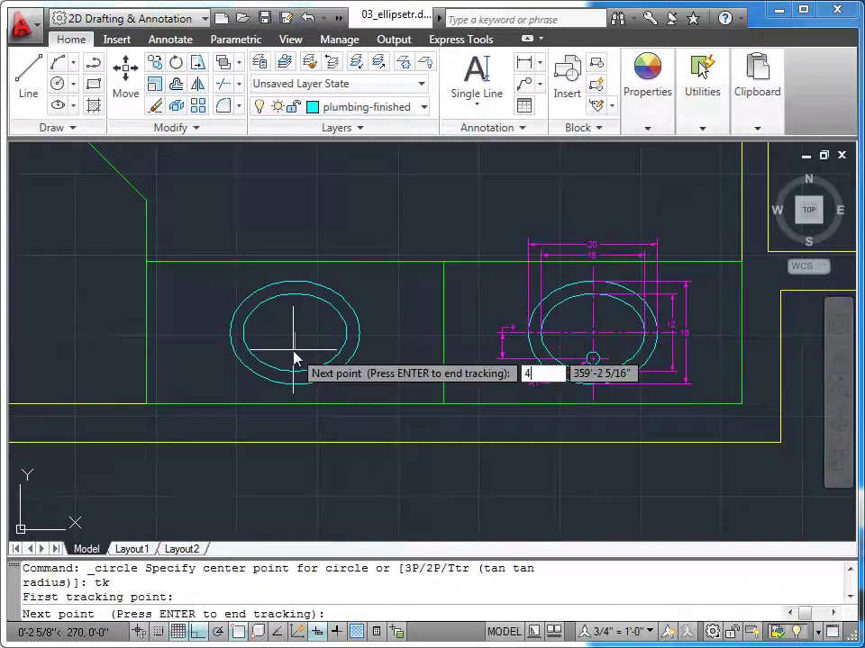
pyautogui.press('Return')
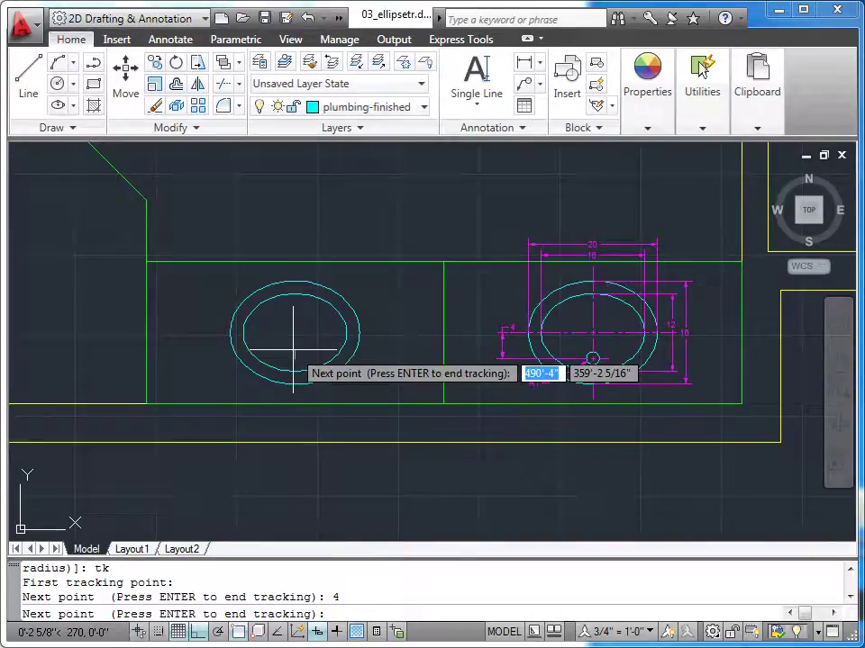
pyautogui.press('Return')
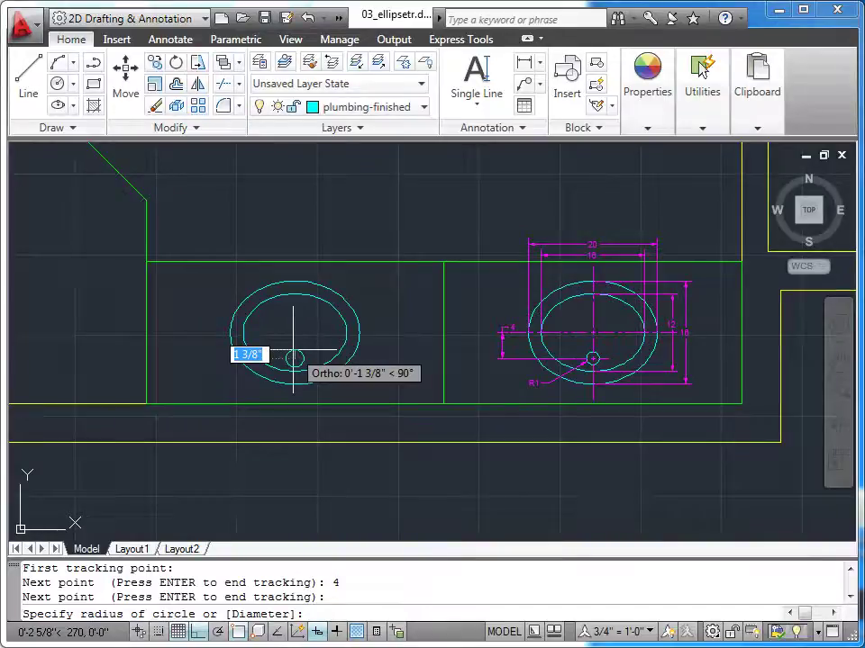
pyautogui.write('1')
pyautogui.press('Return')
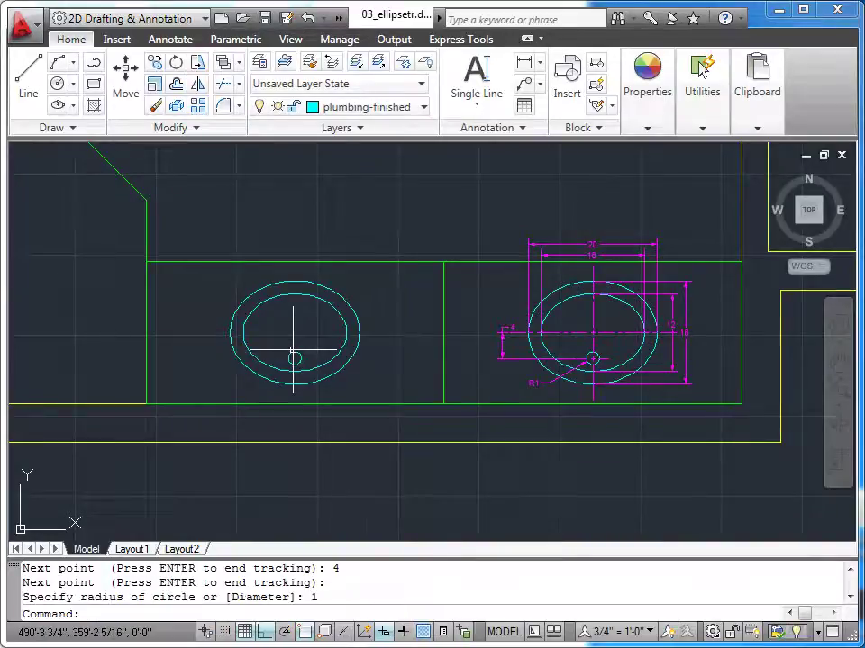